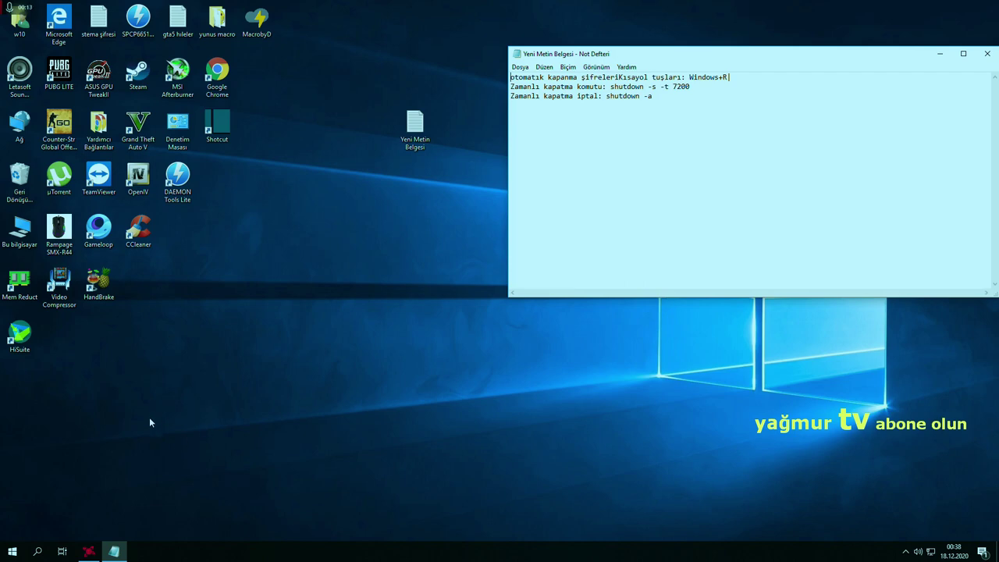
- Open the Run dialog (Çalıştır) and move it next to the open note containing the shutdown commands
left_click(13, 553)
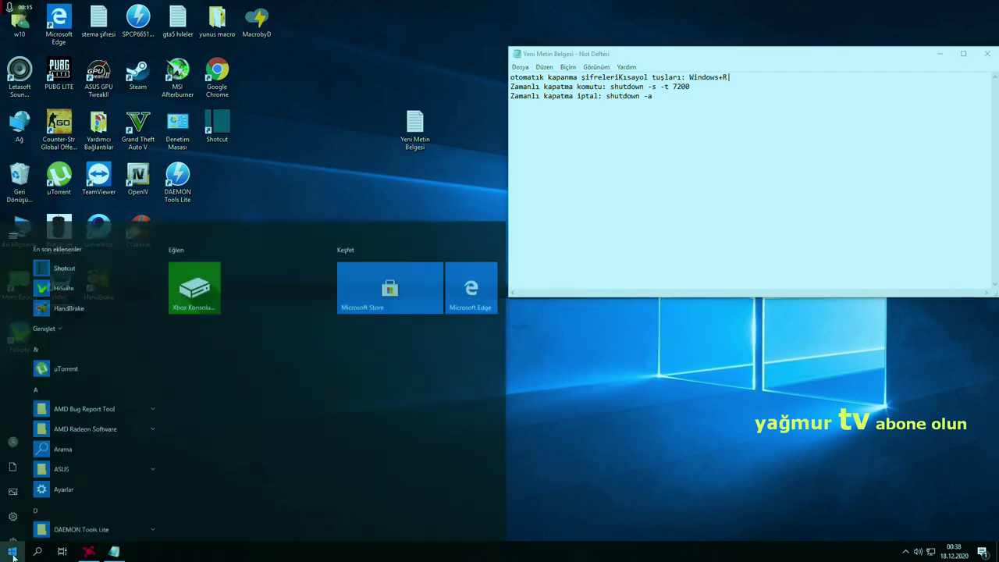
type("ça")
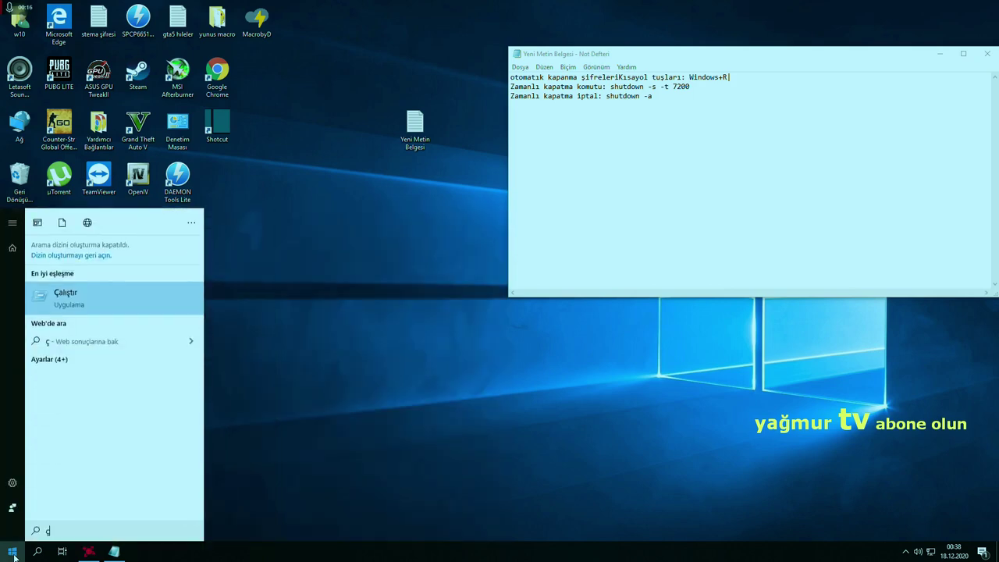
left_click(74, 296)
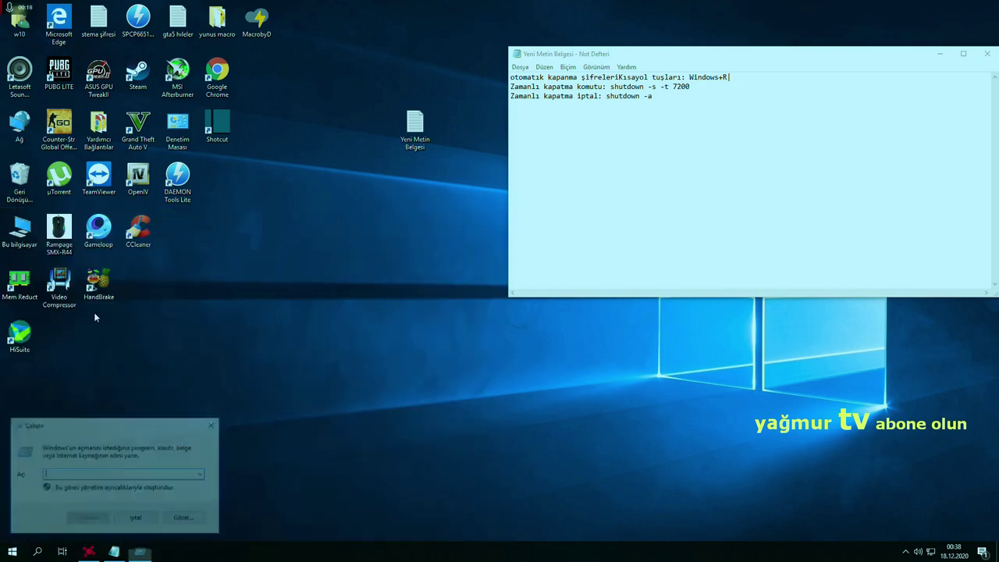
left_click_drag(166, 422, 341, 206)
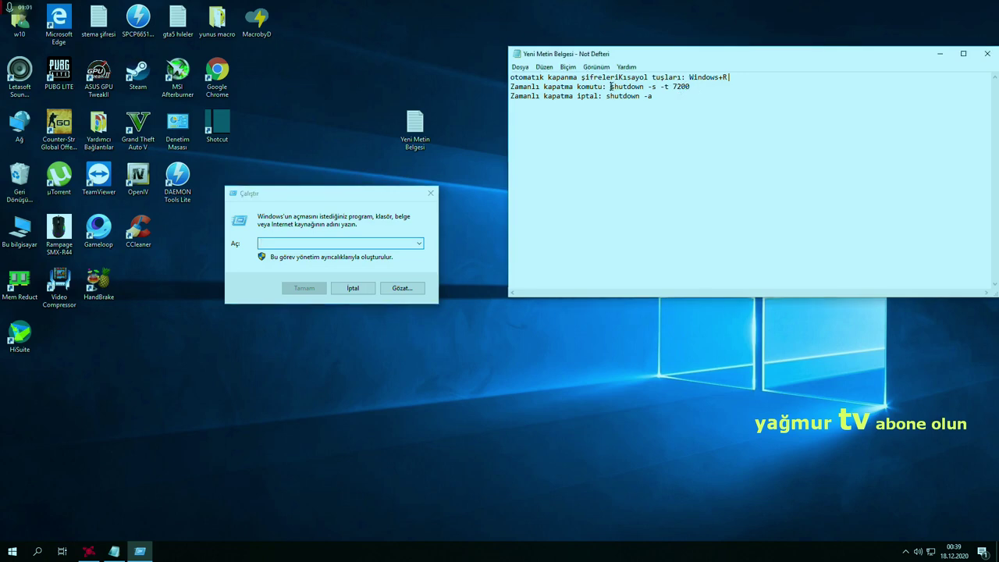
- Copy the timed shutdown command shutdown -s -t 7200 from the note into the Run dialog and execute it
left_click_drag(610, 87, 692, 87)
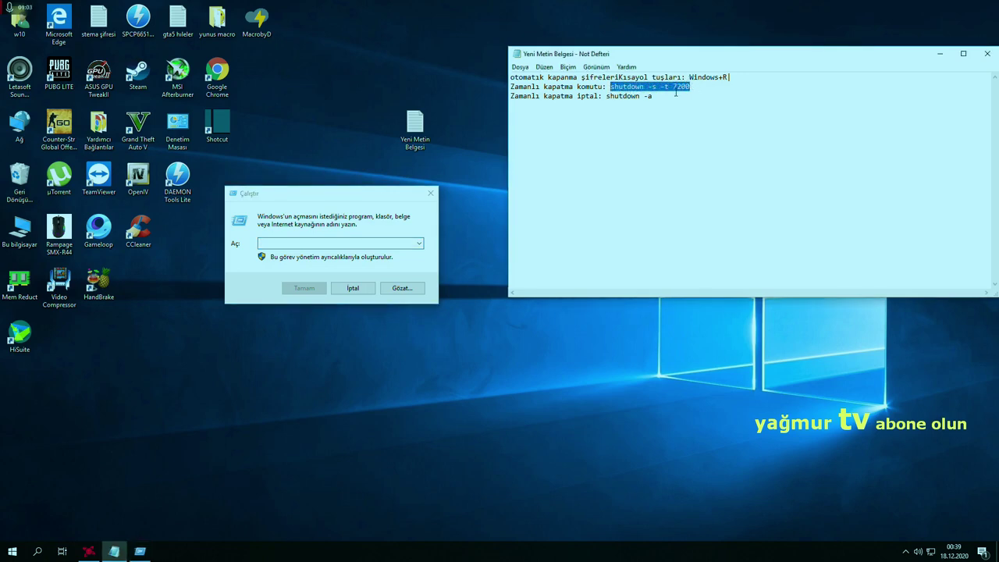
right_click(651, 88)
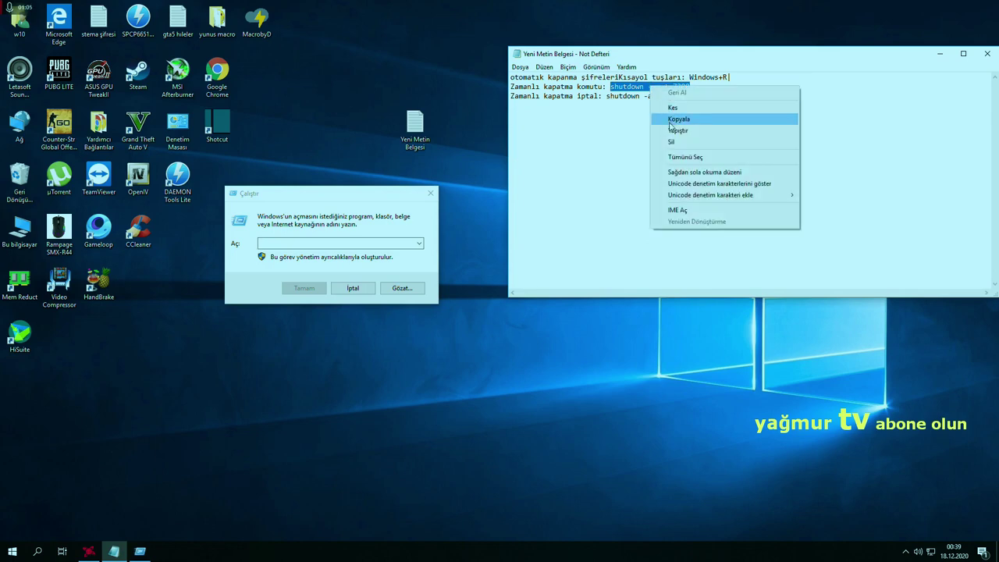
left_click(671, 119)
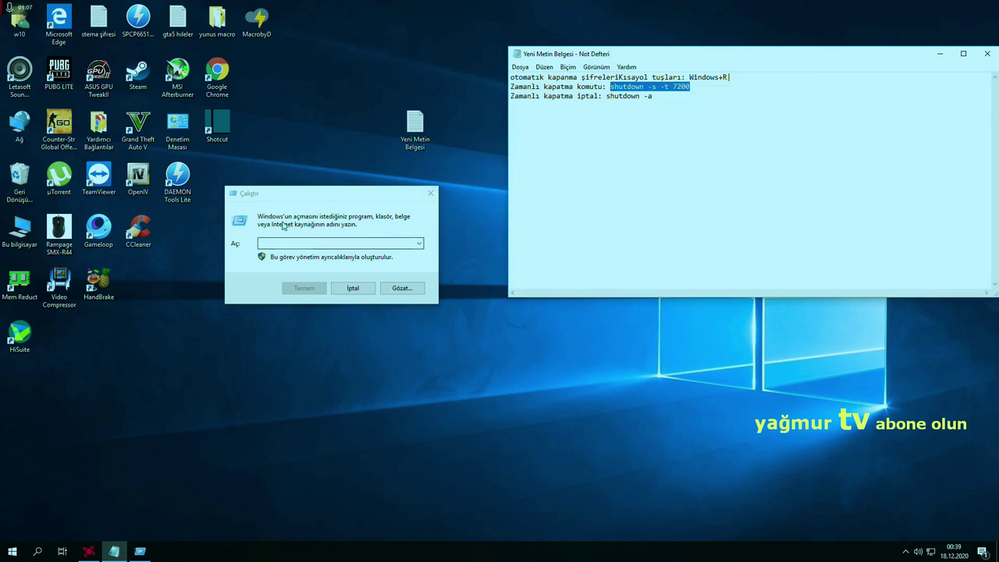
left_click(269, 243)
right_click(270, 244)
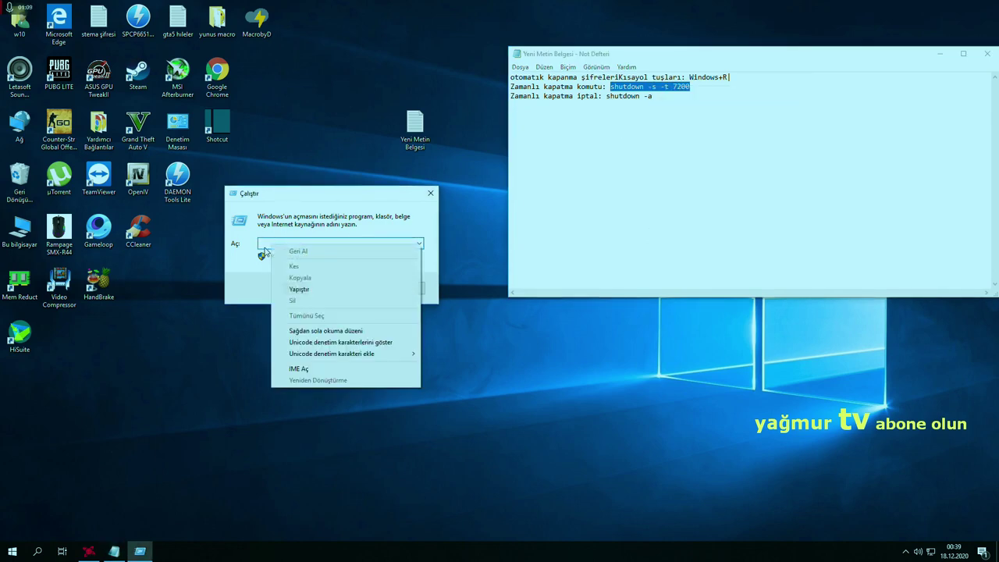
left_click(315, 290)
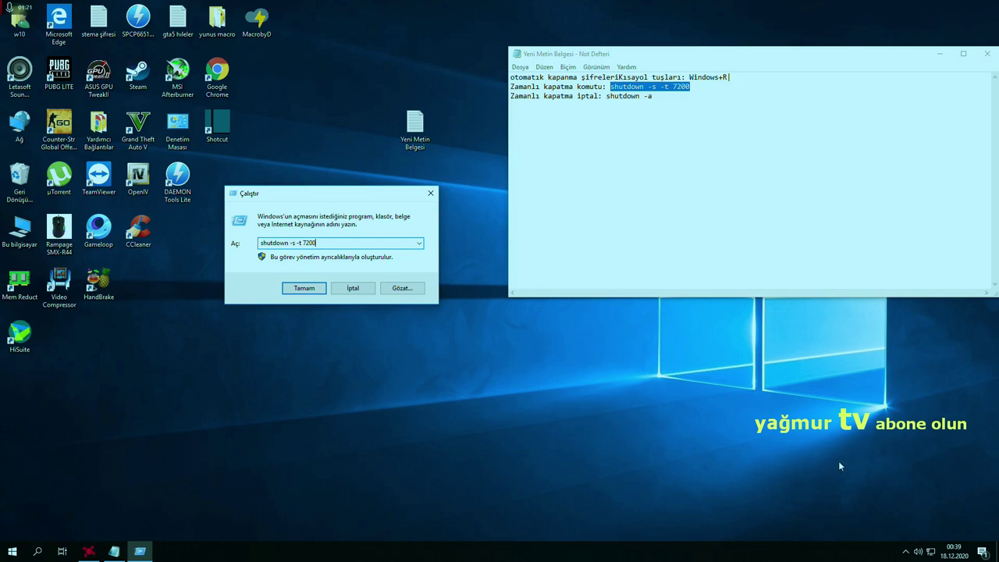
left_click(304, 288)
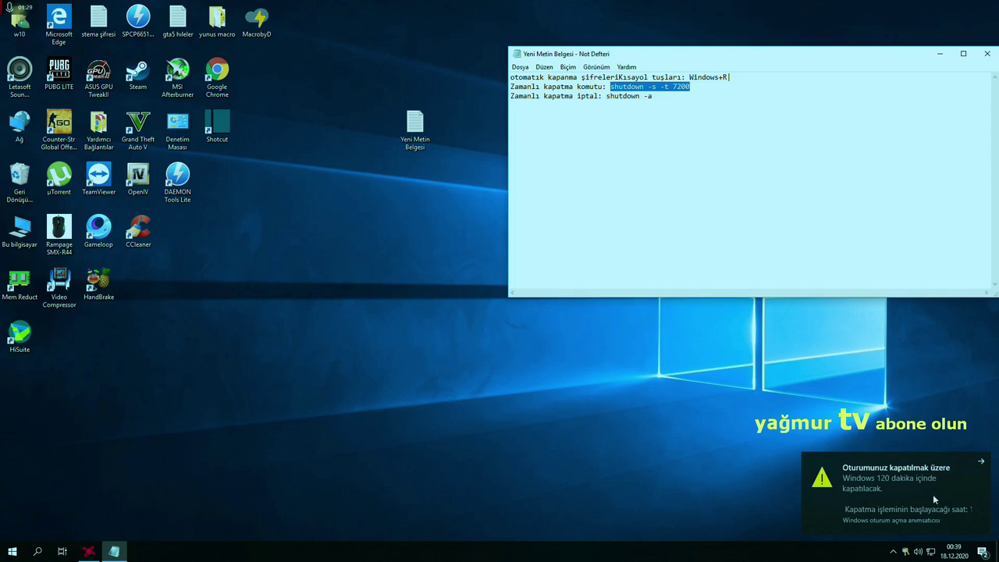
left_click(709, 451)
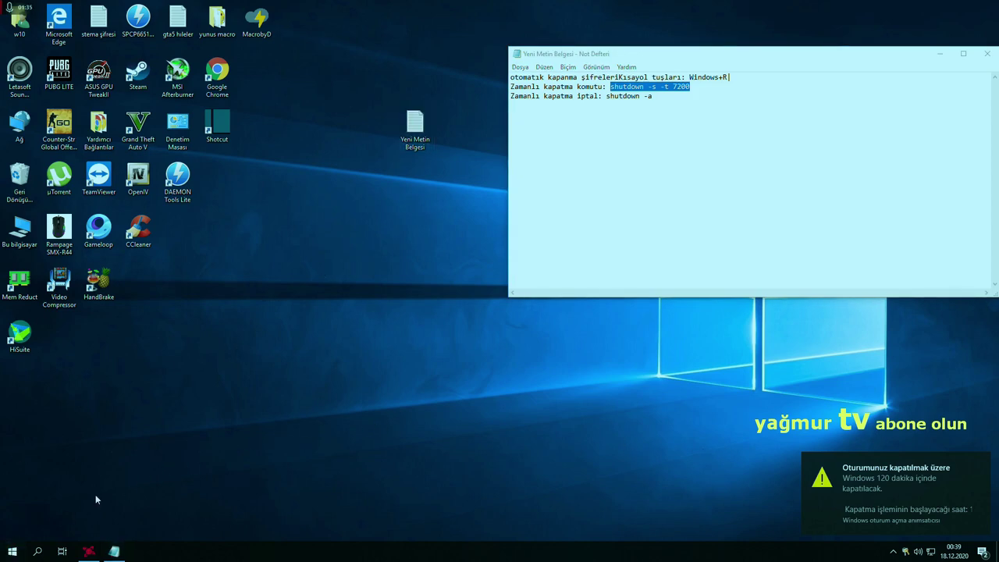
- Reopen the Run dialog (Çalıştır) and place it beside the note with its command field ready for input
left_click(12, 554)
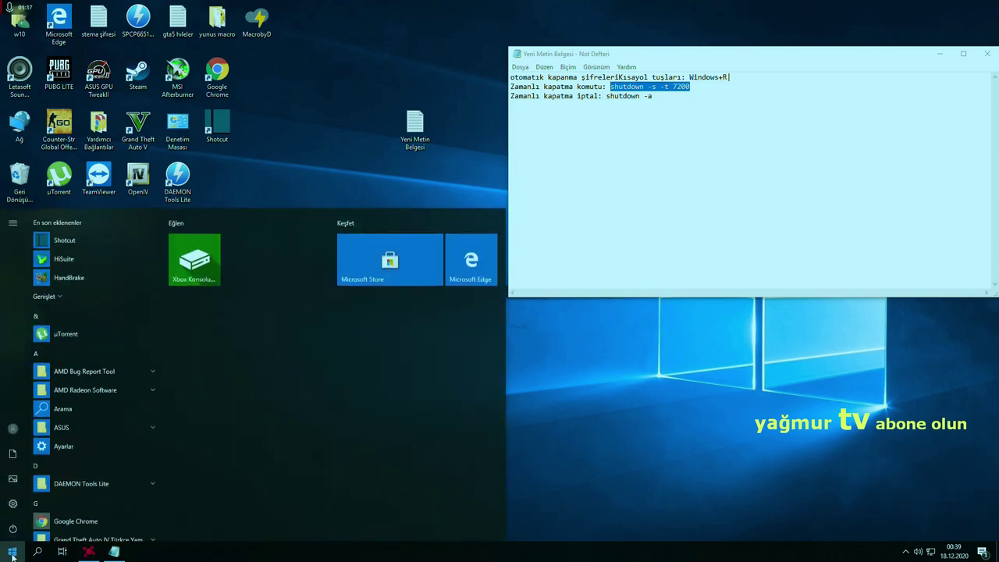
type("ça")
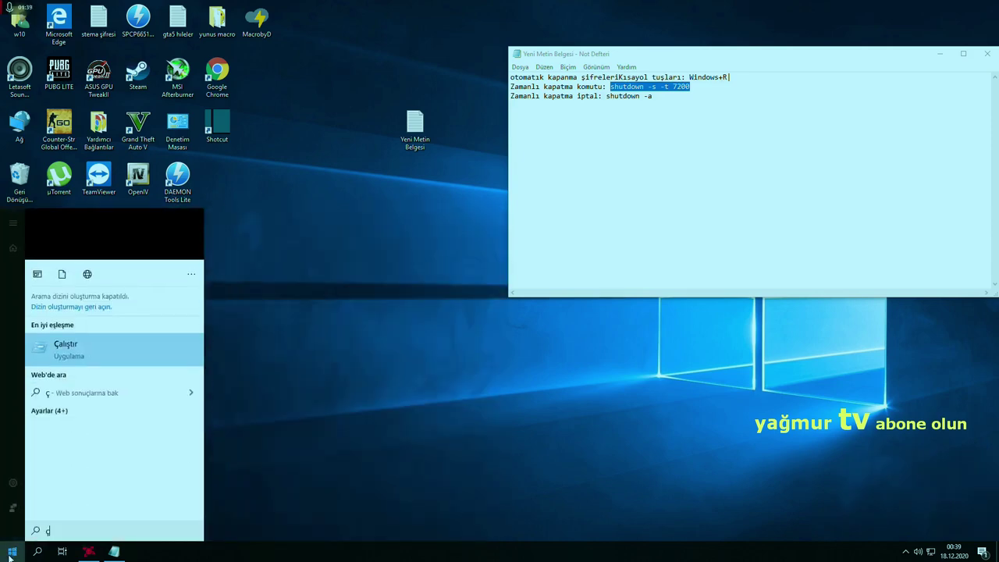
left_click(68, 309)
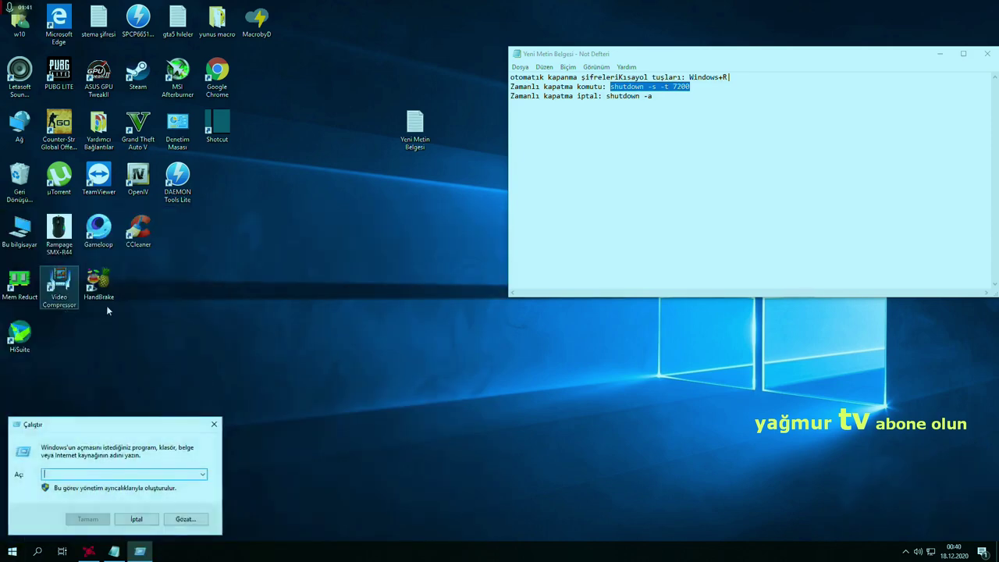
left_click_drag(121, 429, 355, 187)
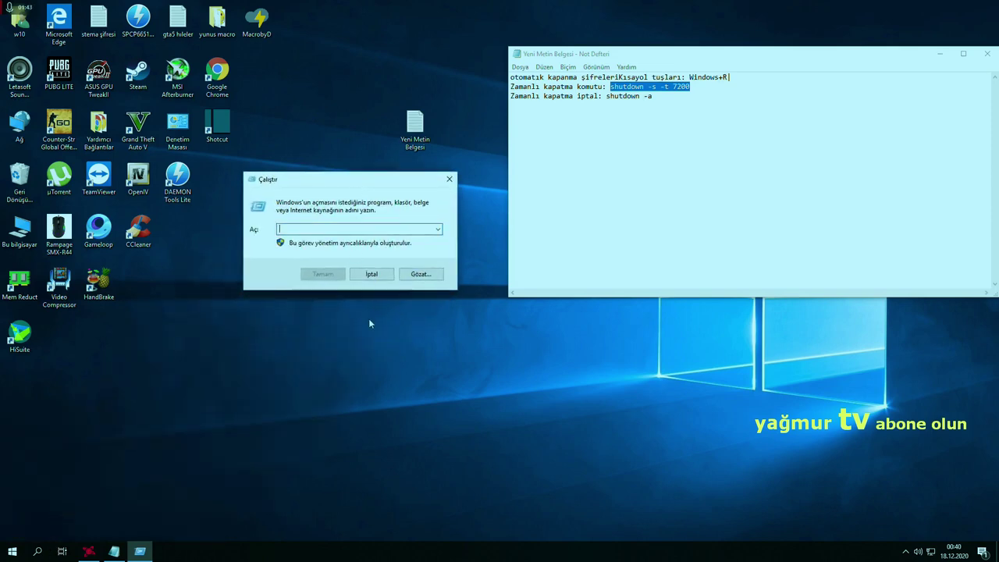
left_click(355, 315)
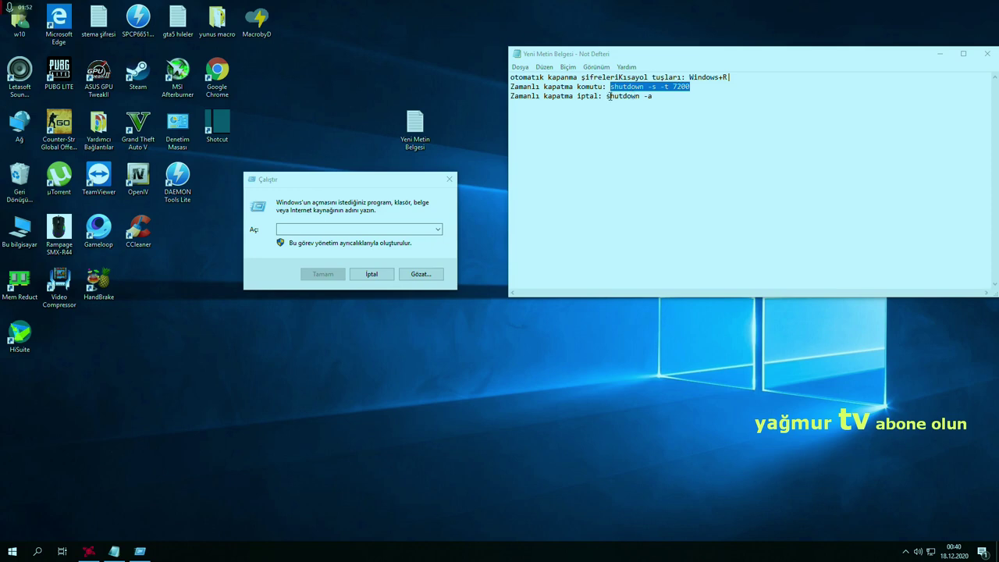
left_click(328, 228)
- Copy the cancel command shutdown -a from the last line of the note
left_click_drag(604, 97, 658, 96)
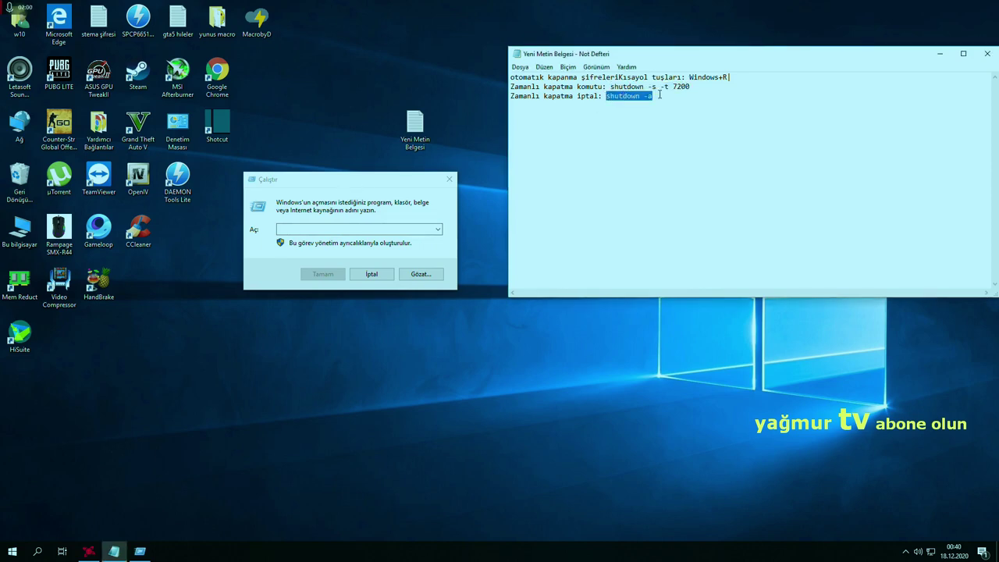
right_click(323, 228)
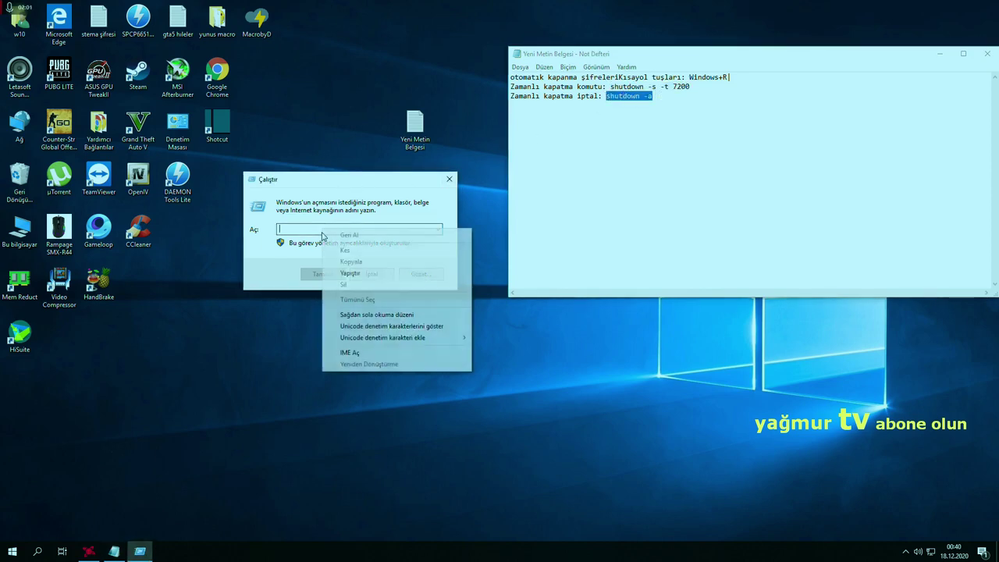
left_click(348, 273)
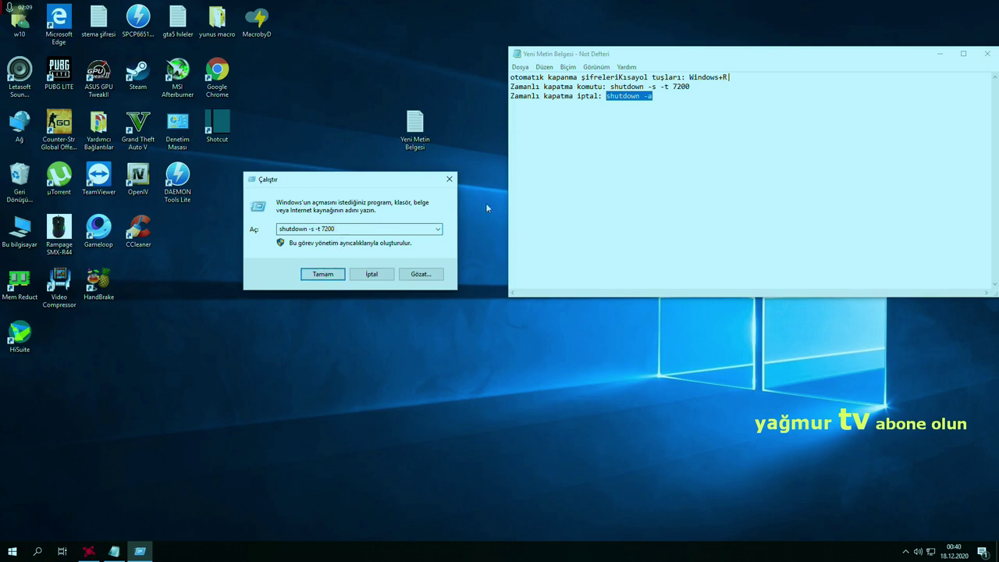
right_click(633, 100)
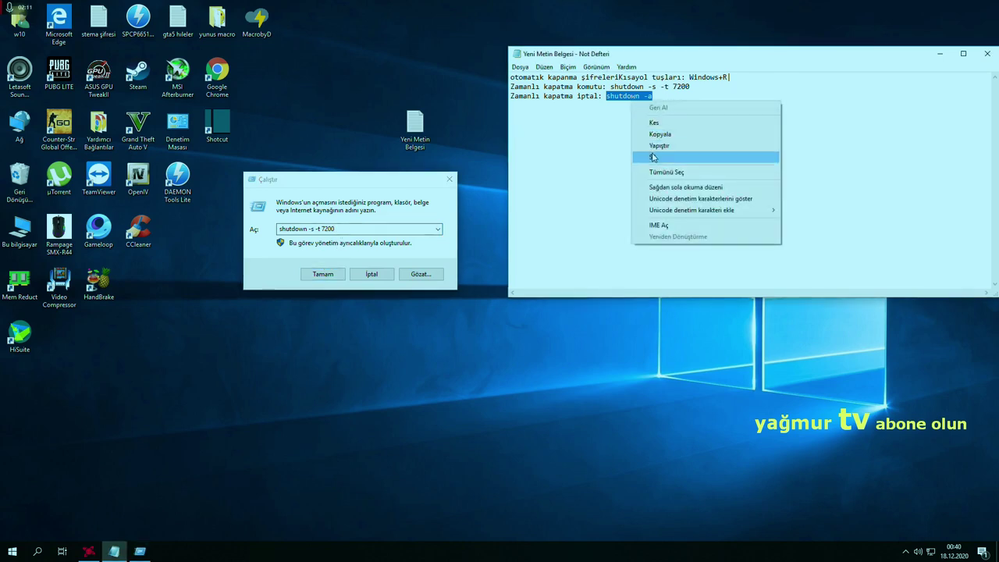
left_click(659, 135)
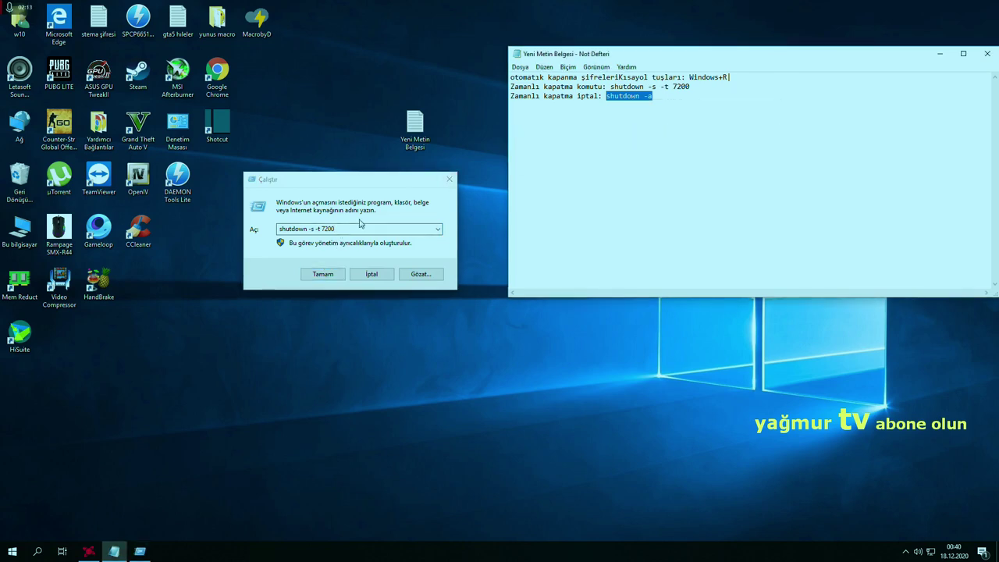
- Replace the Run dialog's command with the copied shutdown -a and execute it to cancel the scheduled shutdown
left_click(337, 228)
key("ctrl+a")
key("BackSpace")
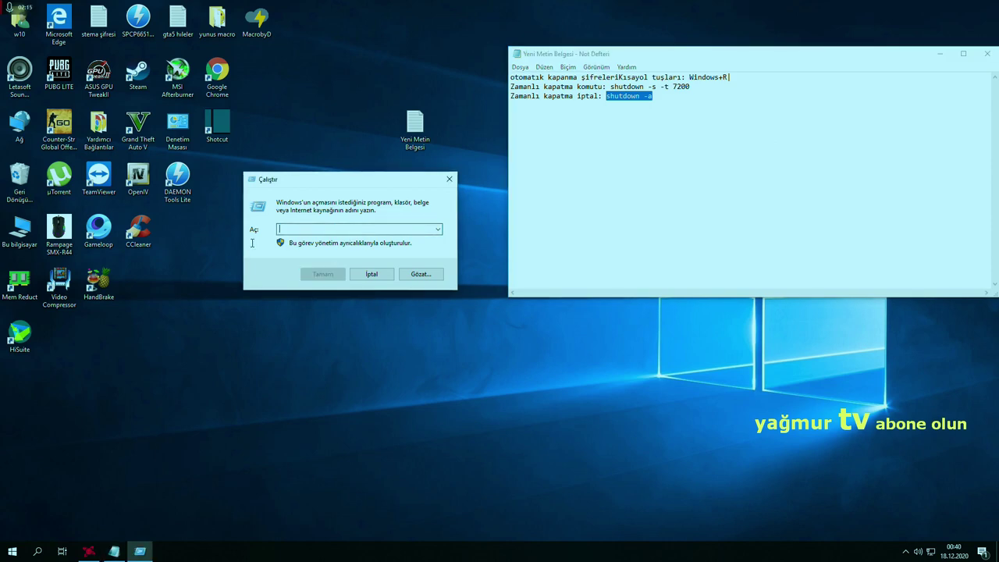
right_click(287, 228)
left_click(306, 273)
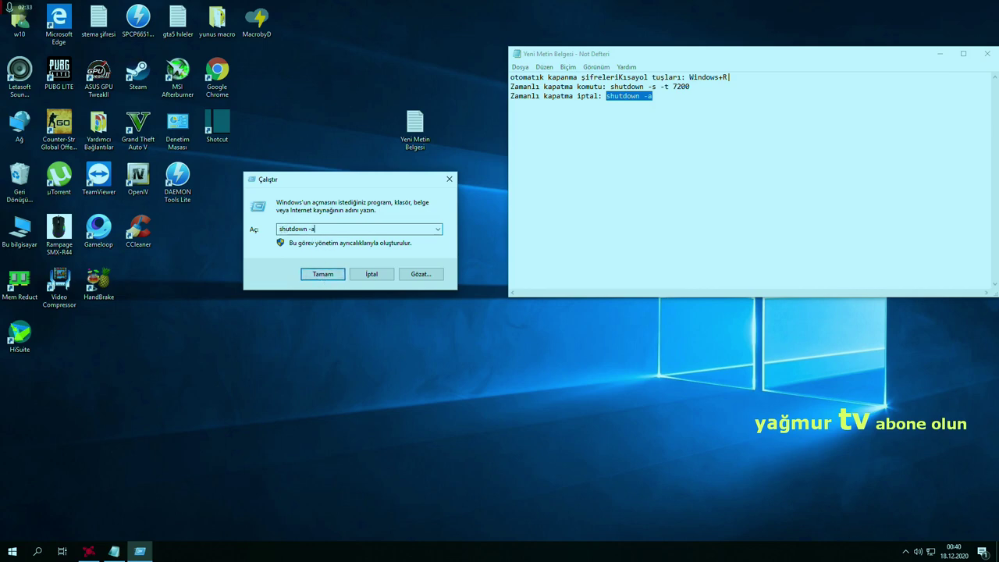
left_click(322, 277)
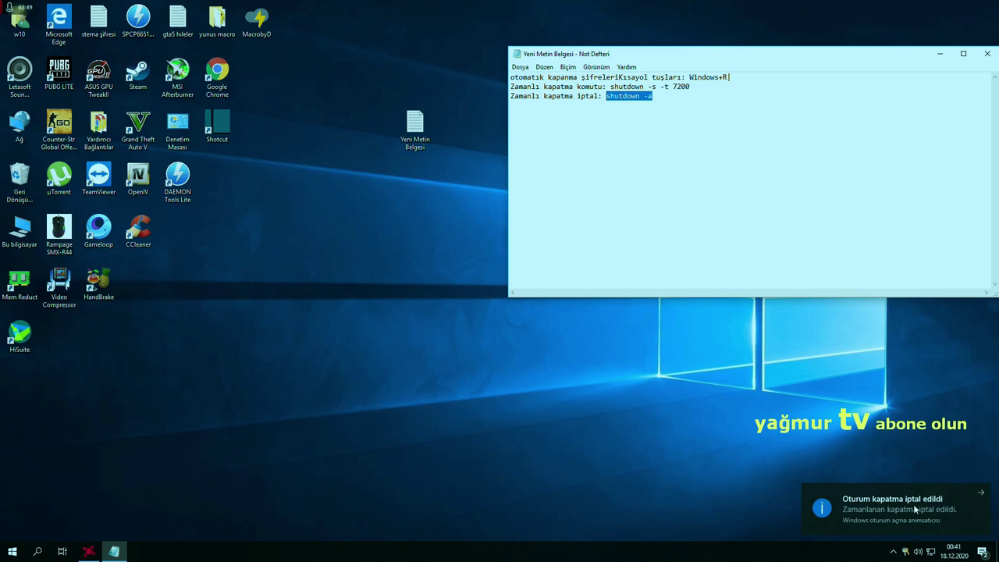
left_click(883, 432)
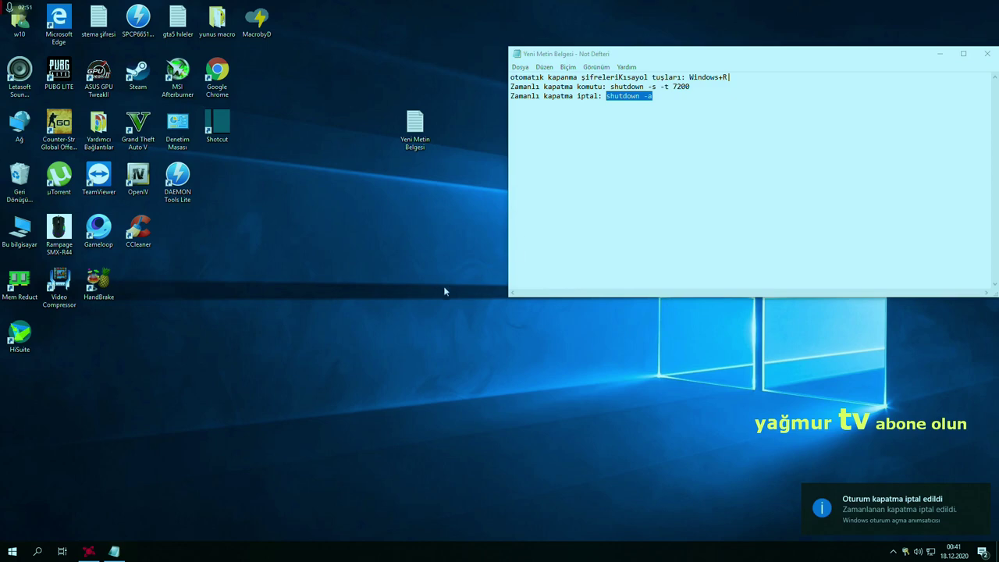